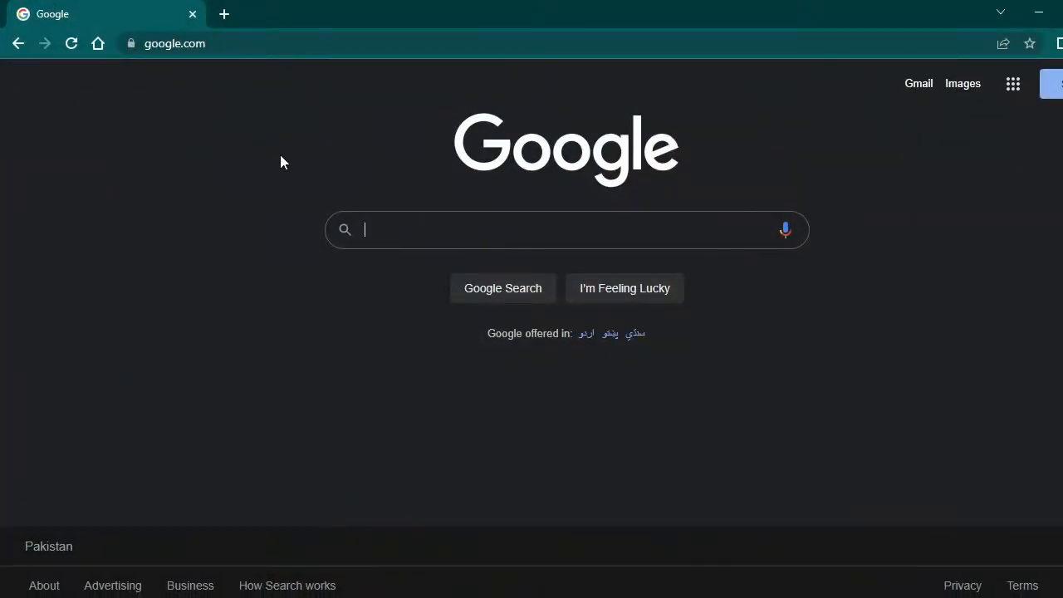
Search Google for anaconda and open the official Anaconda website from the results
text(anaconda)
key(Return)
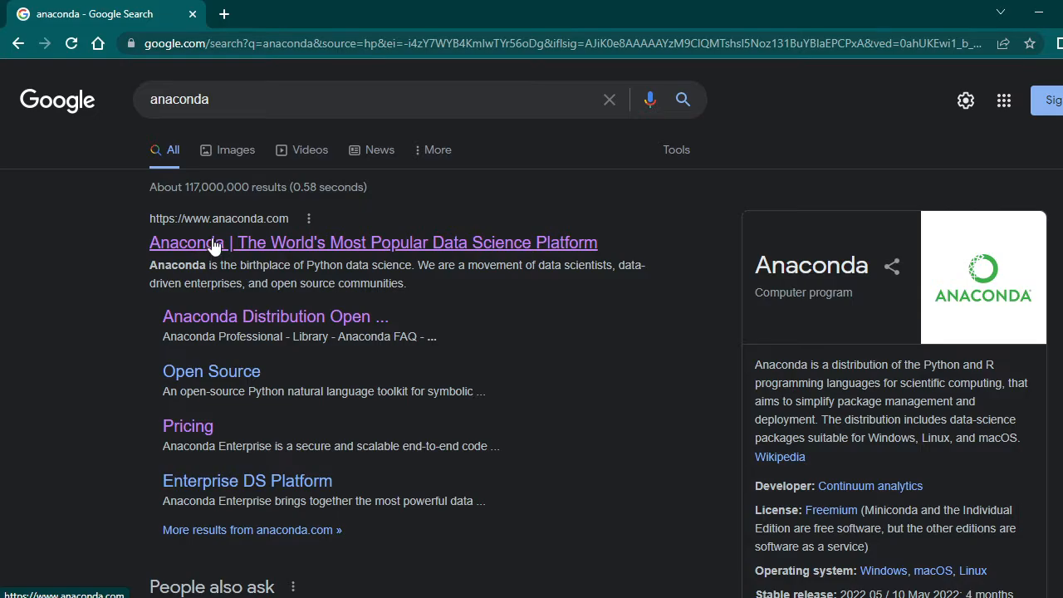
click(213, 241)
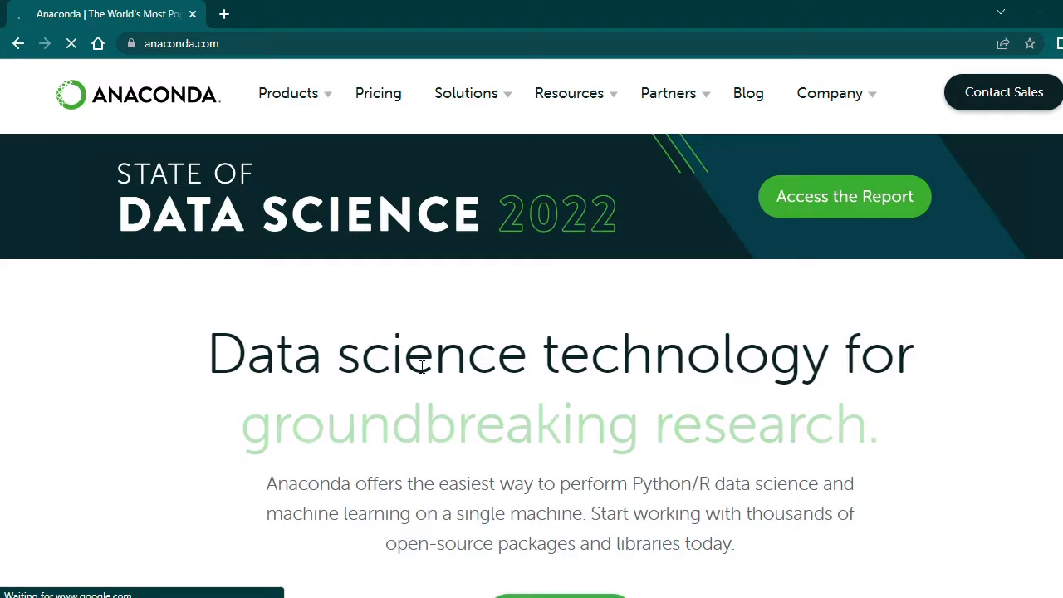
Go through the pricing page's Free plan to the Anaconda installers and download the Windows 64-Bit Graphical Installer for Python 3.9
click(380, 96)
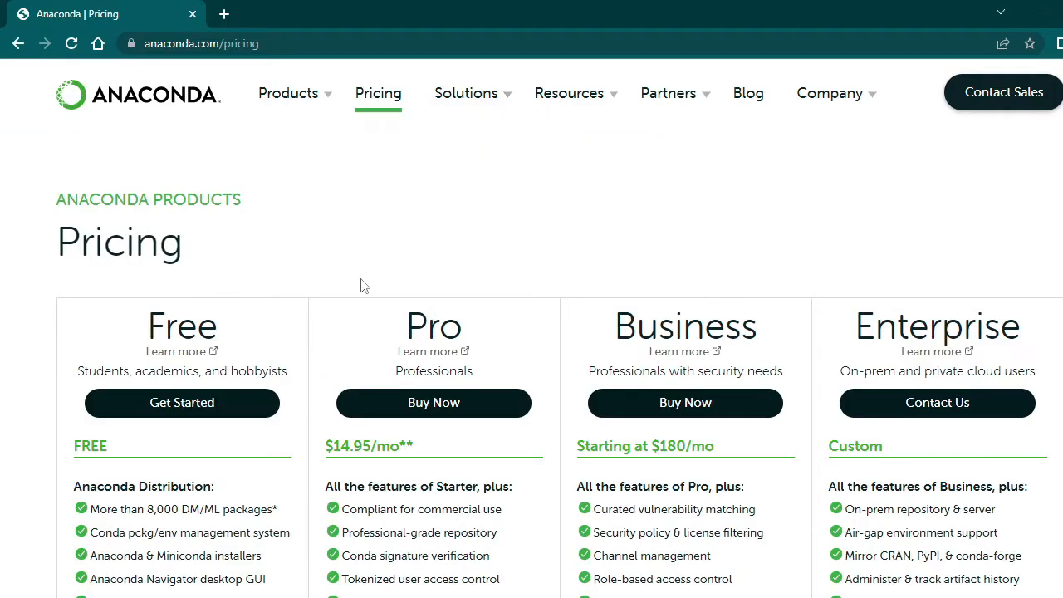
click(186, 338)
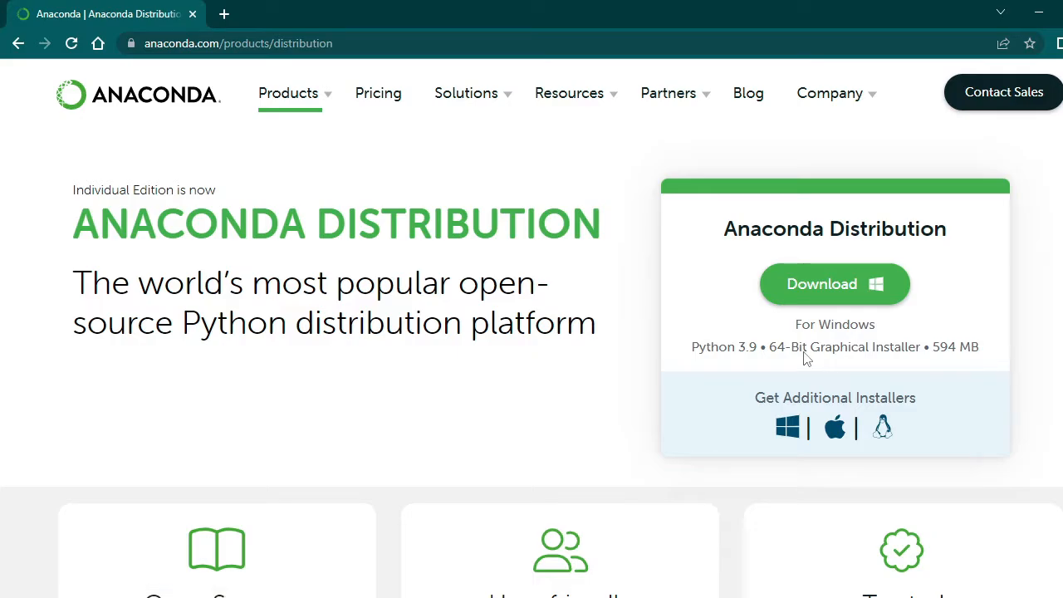
click(789, 430)
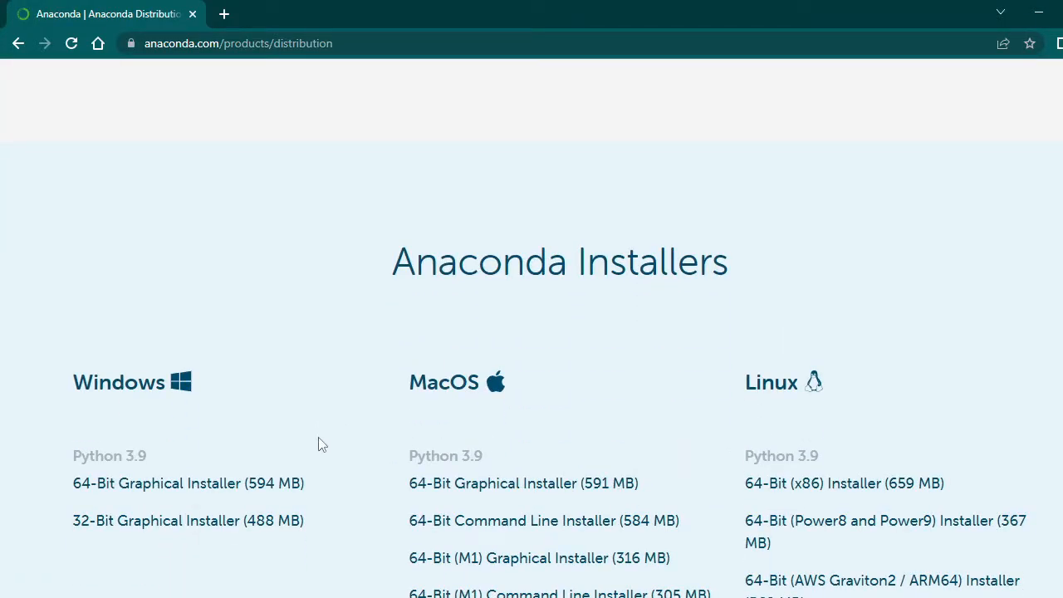
click(241, 485)
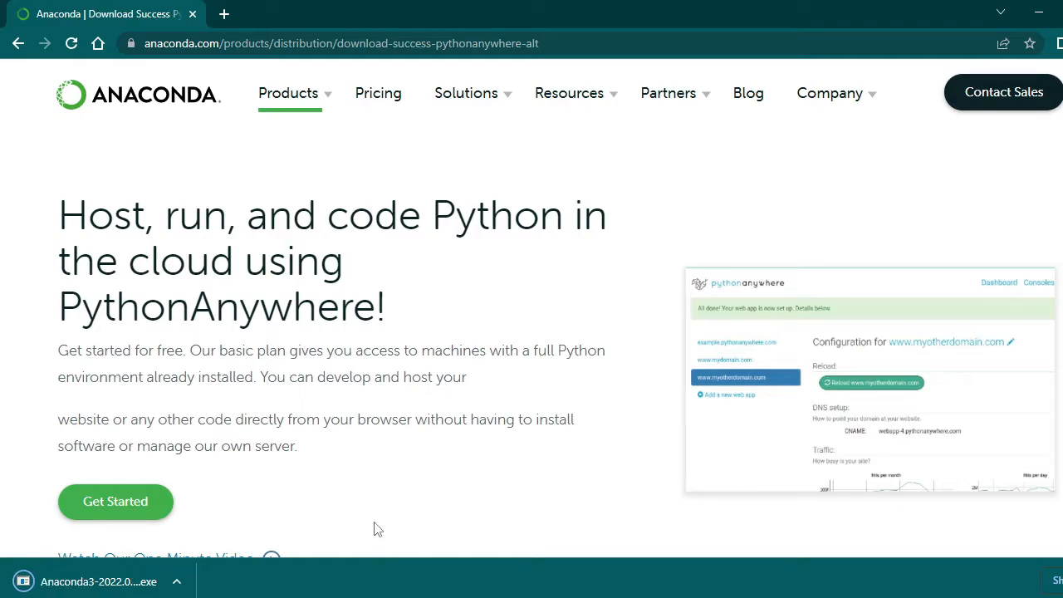
Set the downloading Anaconda3 installer to open when done and allow the file to run
click(177, 581)
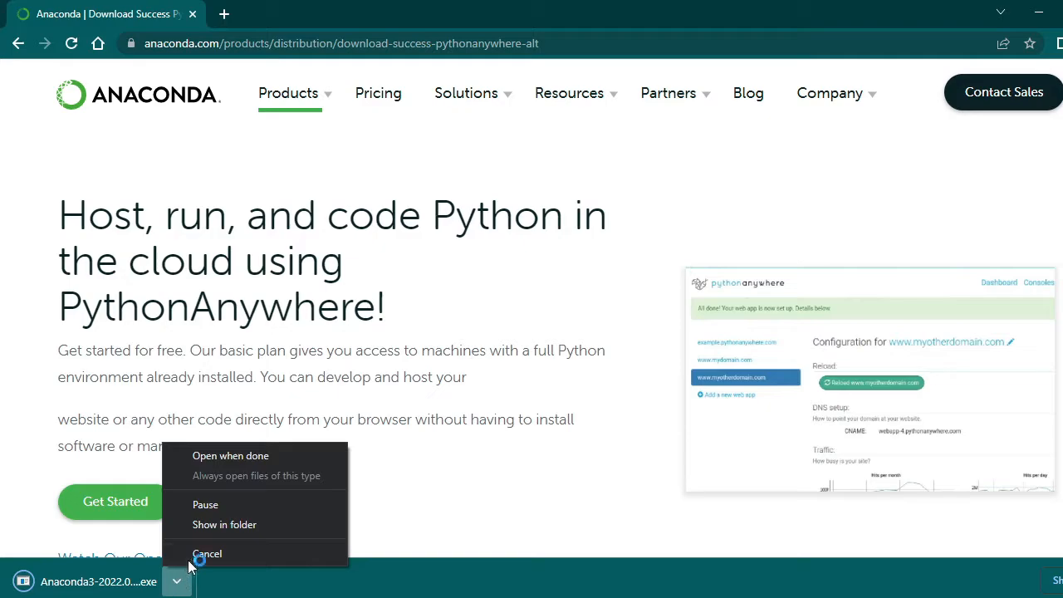
click(224, 455)
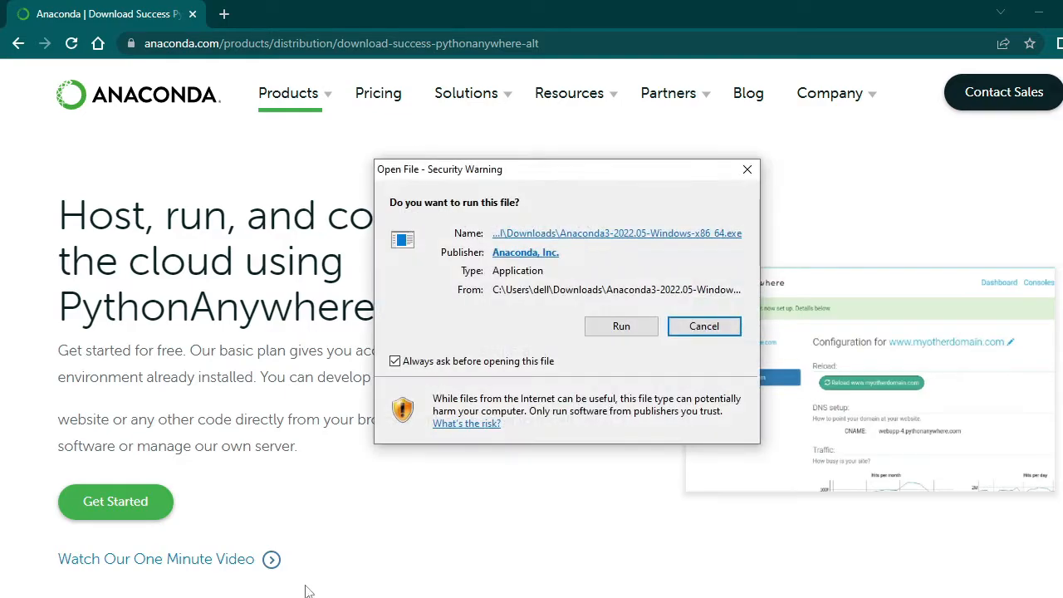
click(612, 327)
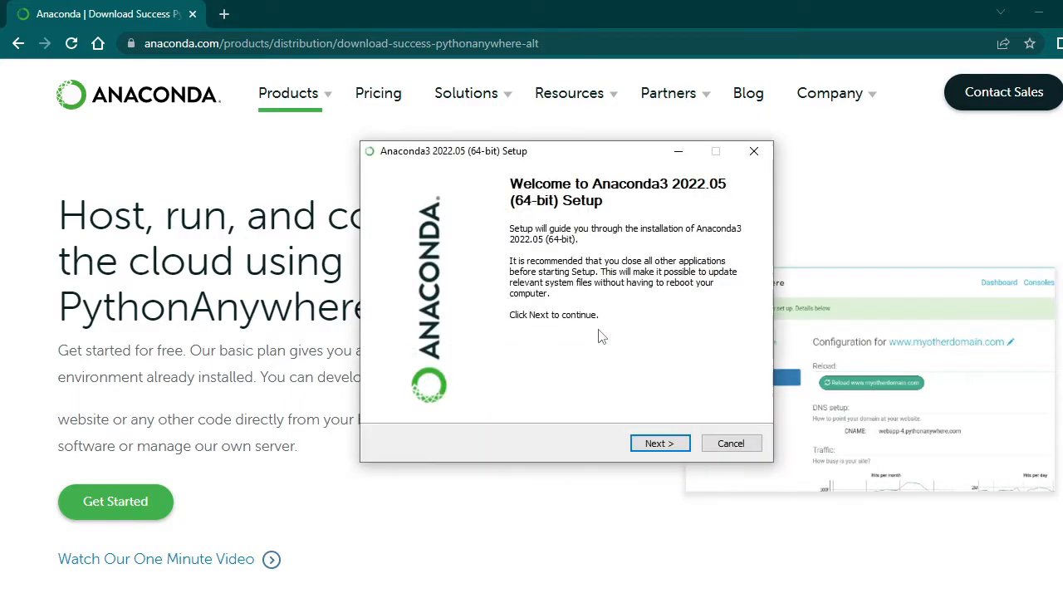
Begin the Anaconda3 setup, accept the license agreement and choose the Just Me installation type
click(644, 447)
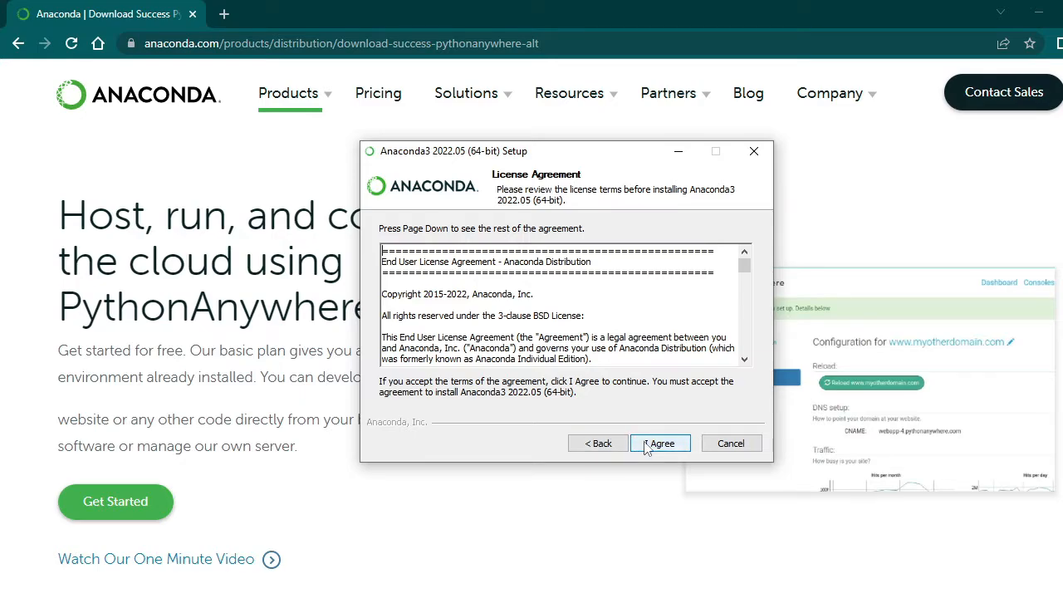
click(647, 446)
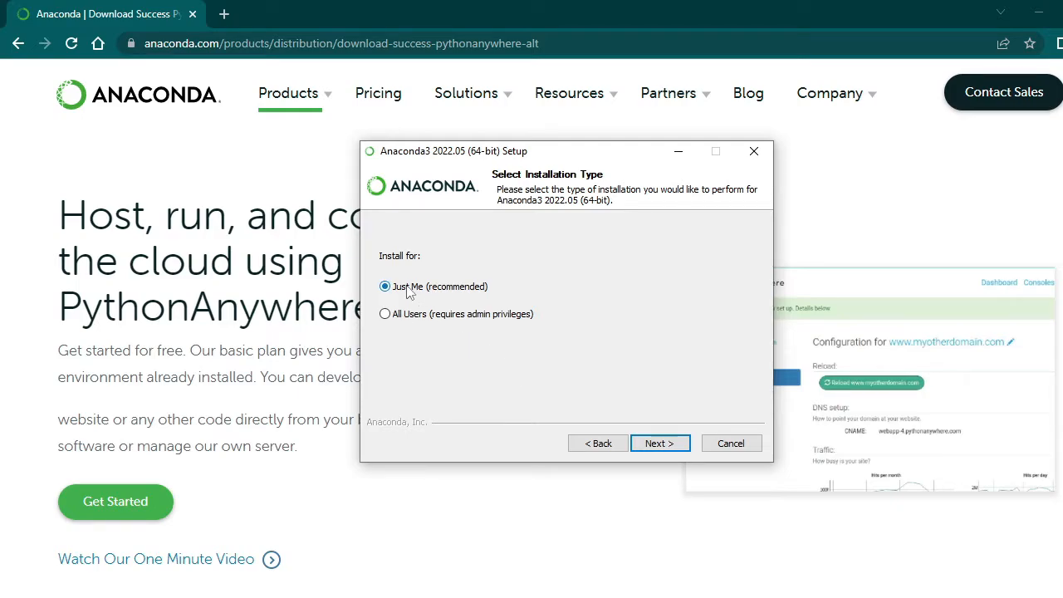
click(652, 444)
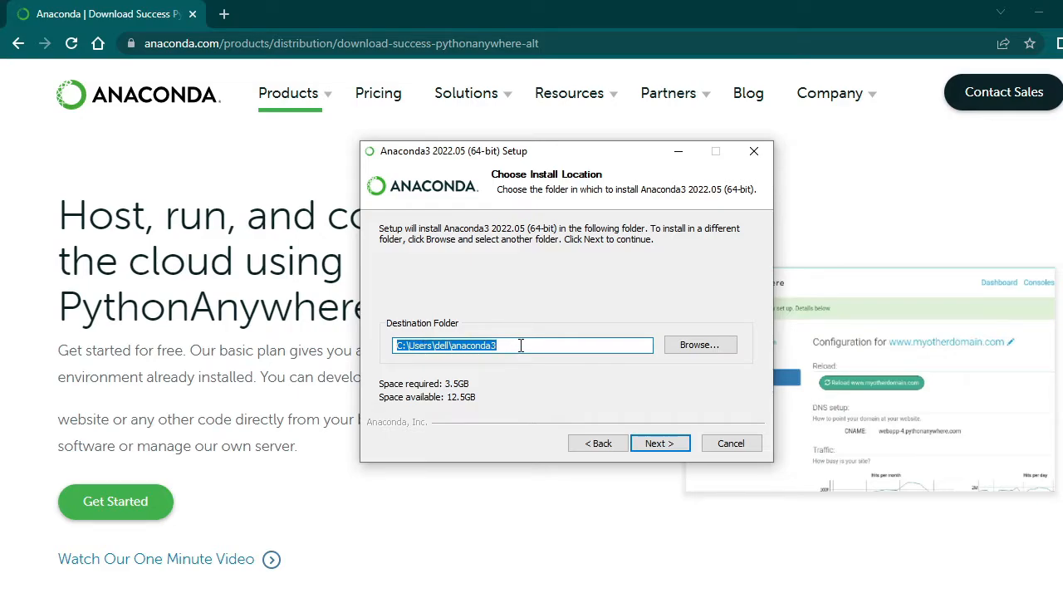
Check the folder browser without choosing another location, and accept the default anaconda3 destination folder
click(699, 346)
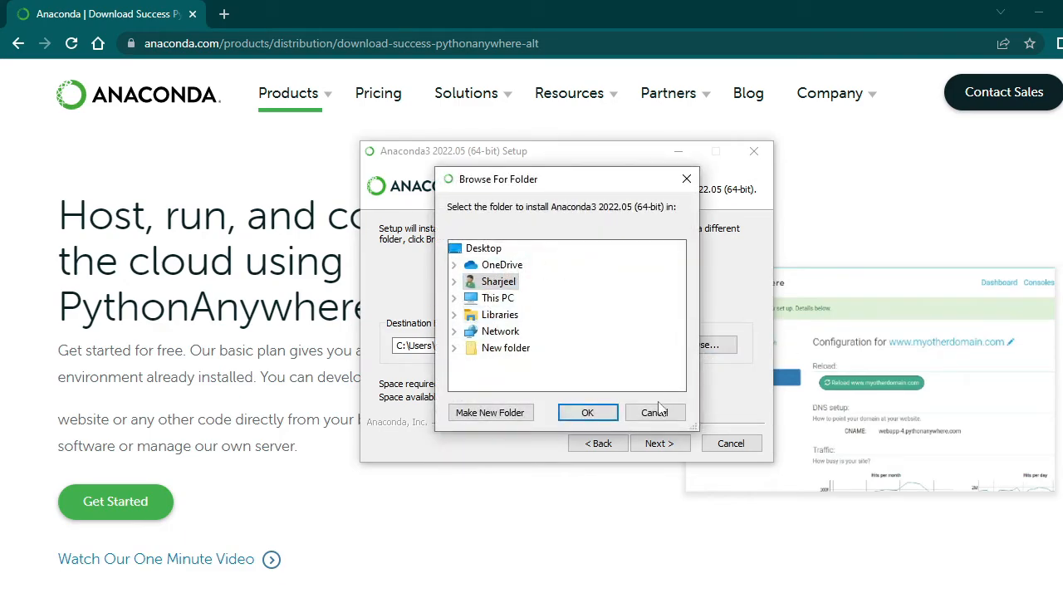
click(653, 413)
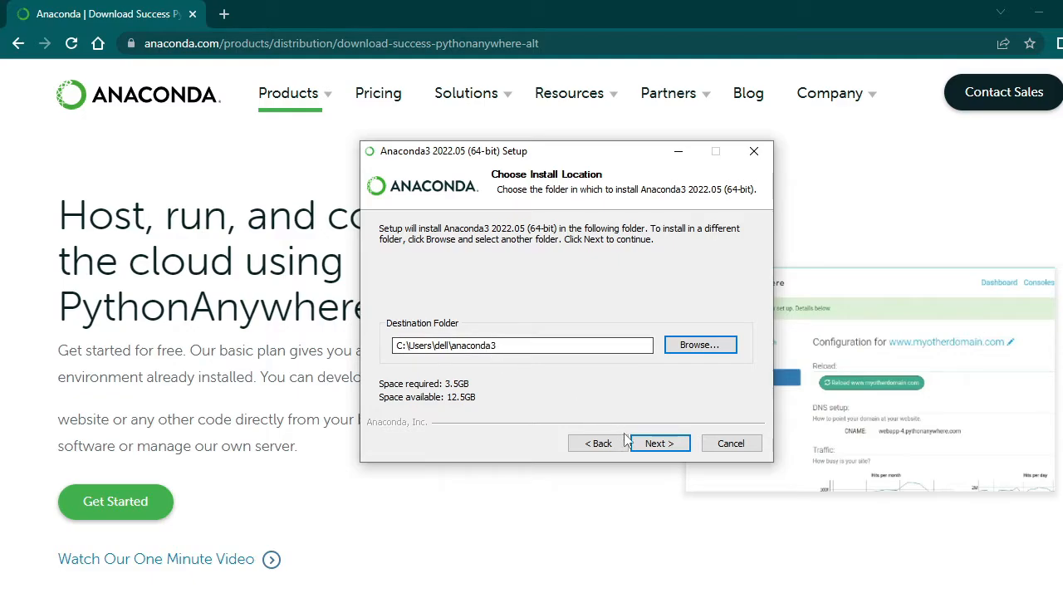
click(655, 444)
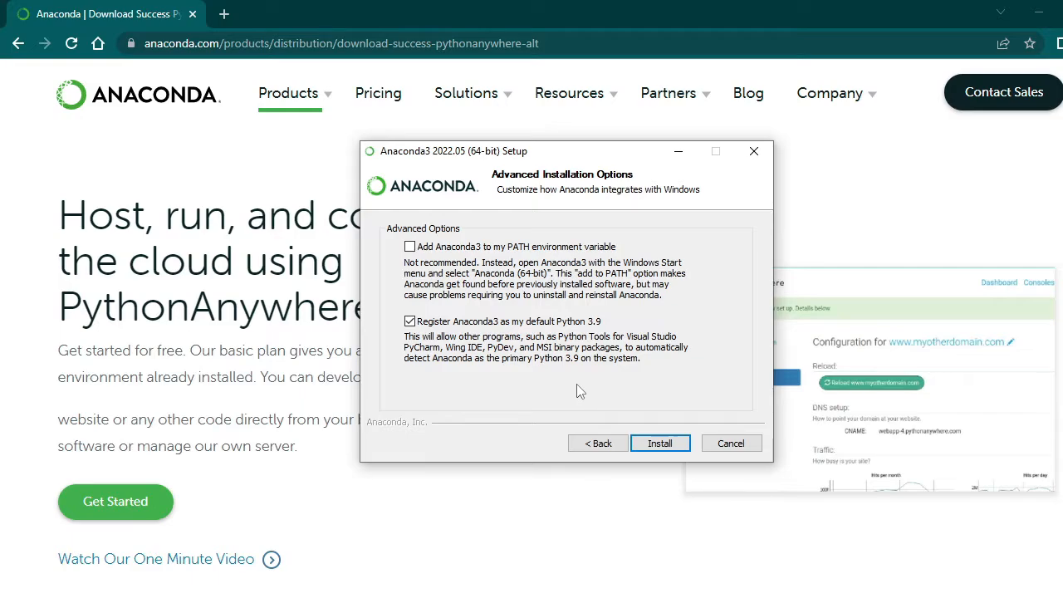
Install Anaconda3 with the option to add it to the PATH environment variable enabled, and finish the setup wizard
click(410, 247)
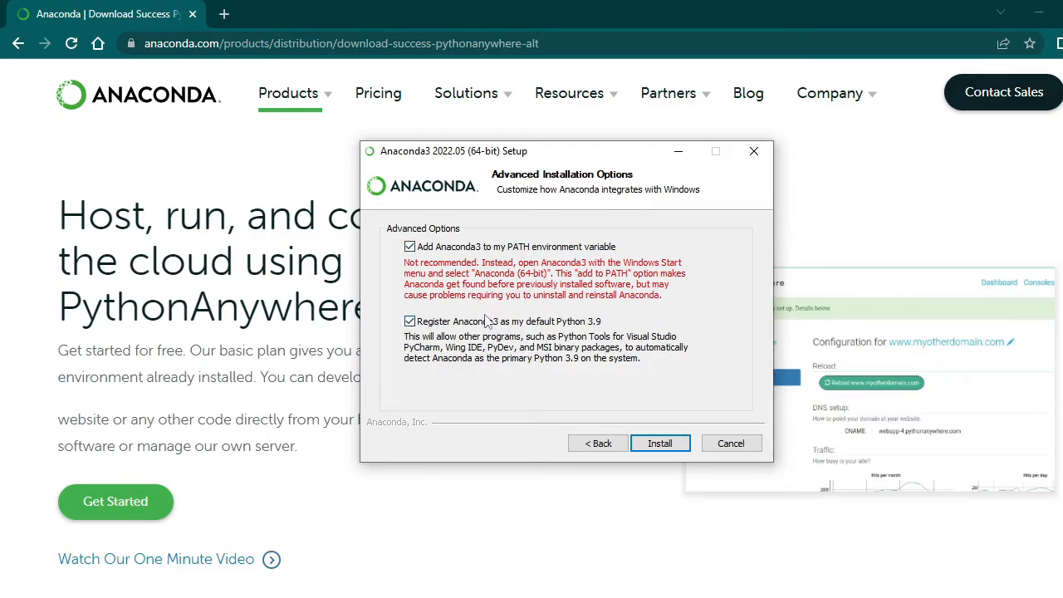
click(641, 445)
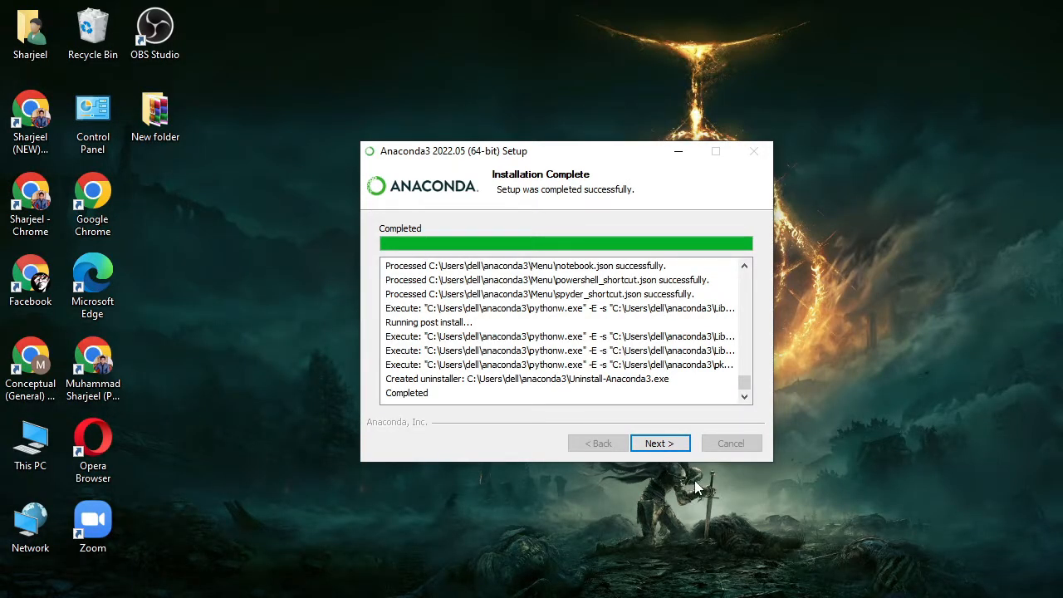
click(657, 446)
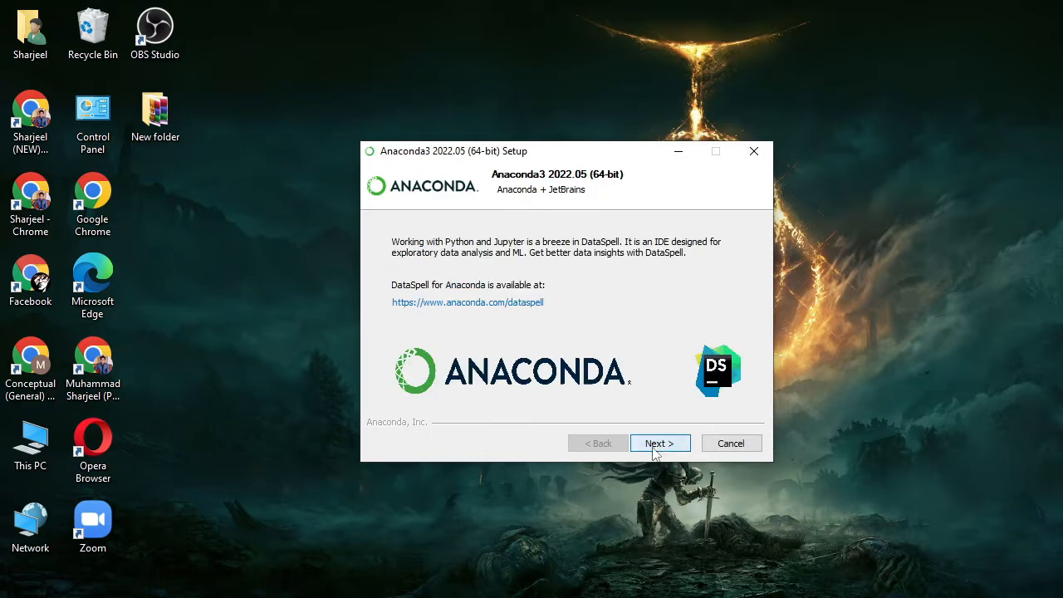
click(657, 445)
click(654, 448)
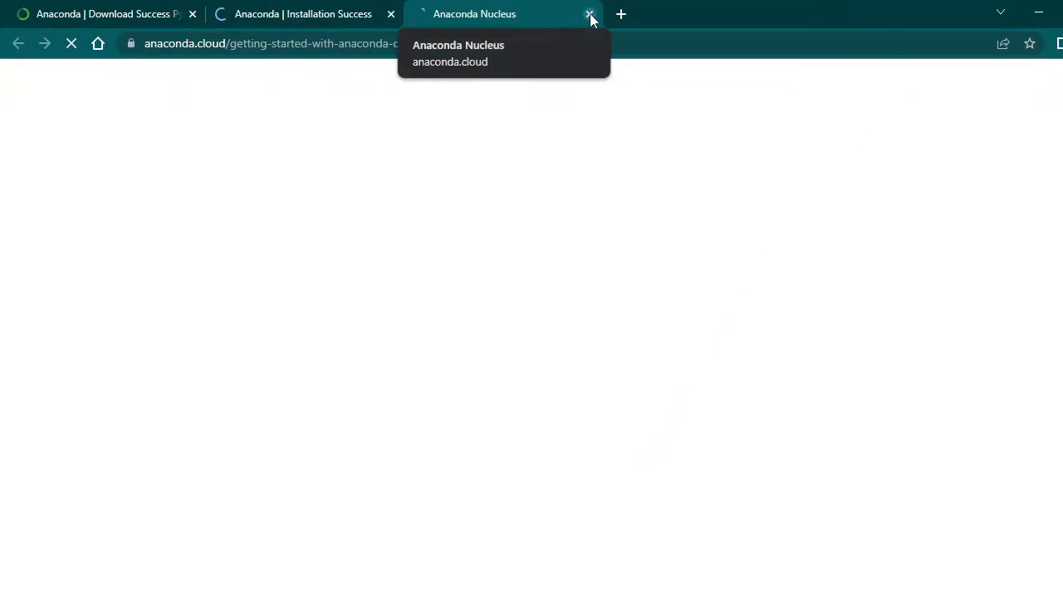
Close the Anaconda Nucleus and Installation Success pages and minimize the browser
click(590, 15)
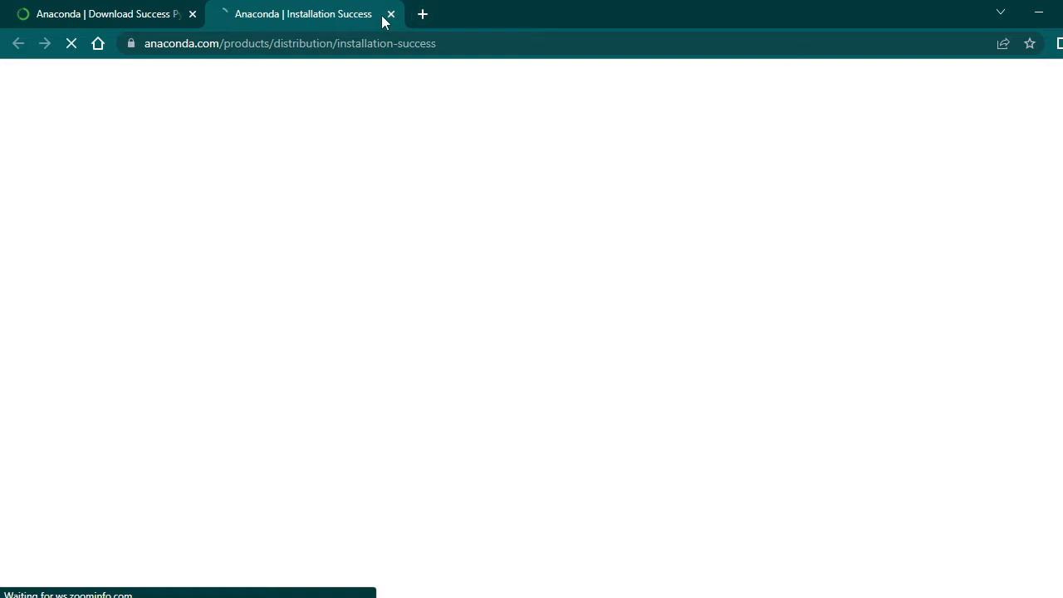
click(388, 15)
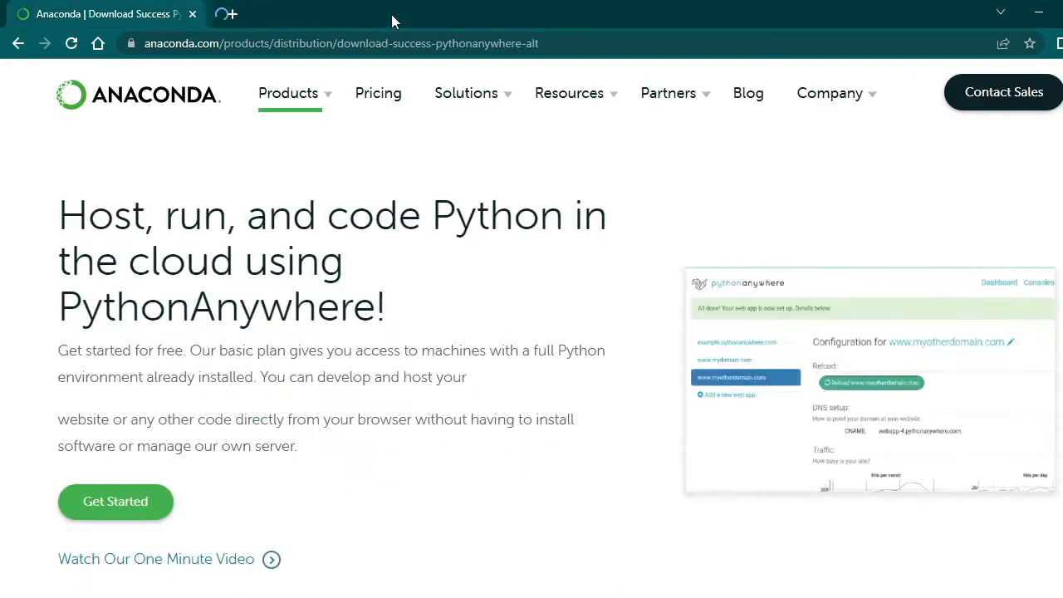
click(1038, 12)
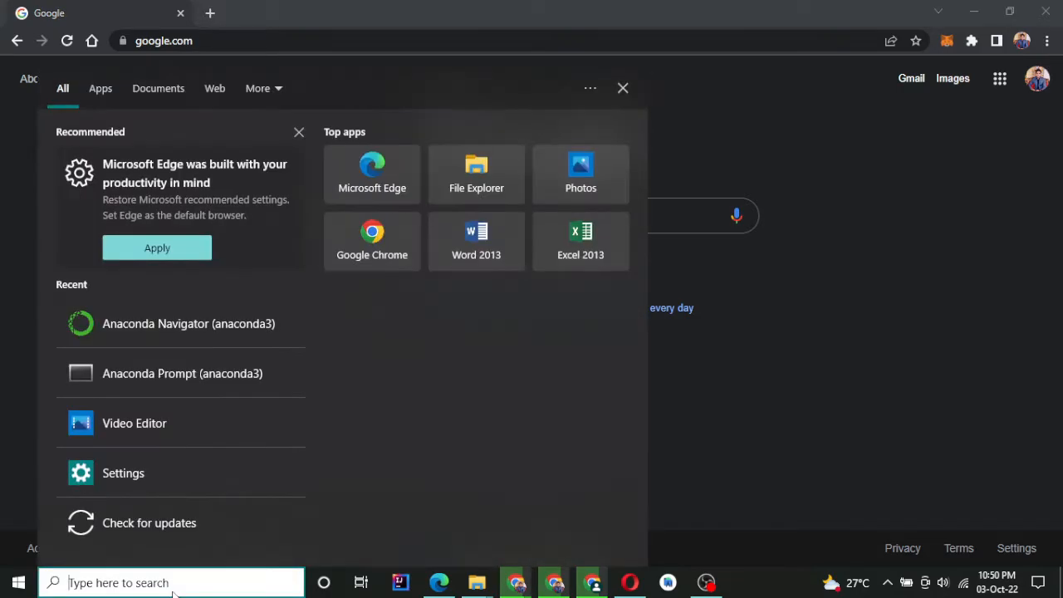
Search Windows for anaconda and launch Anaconda Navigator (anaconda3)
text(anaconda)
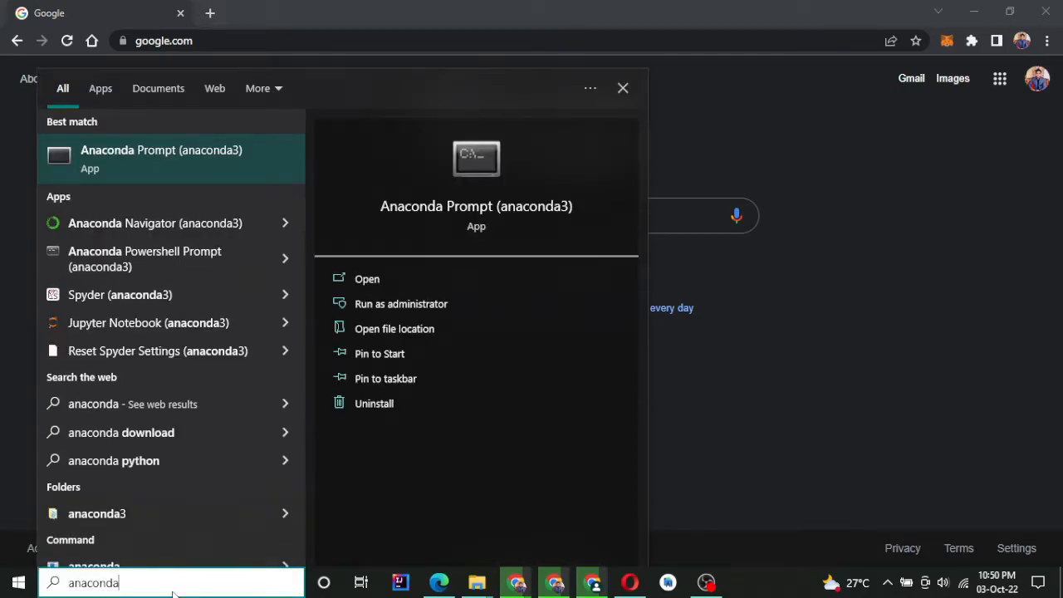
click(119, 216)
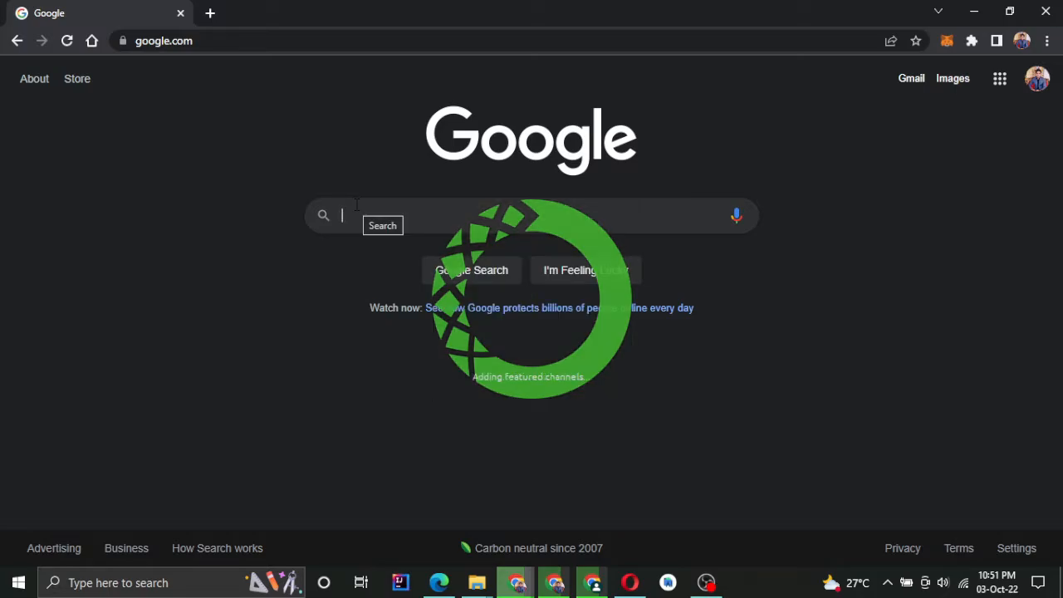
click(749, 582)
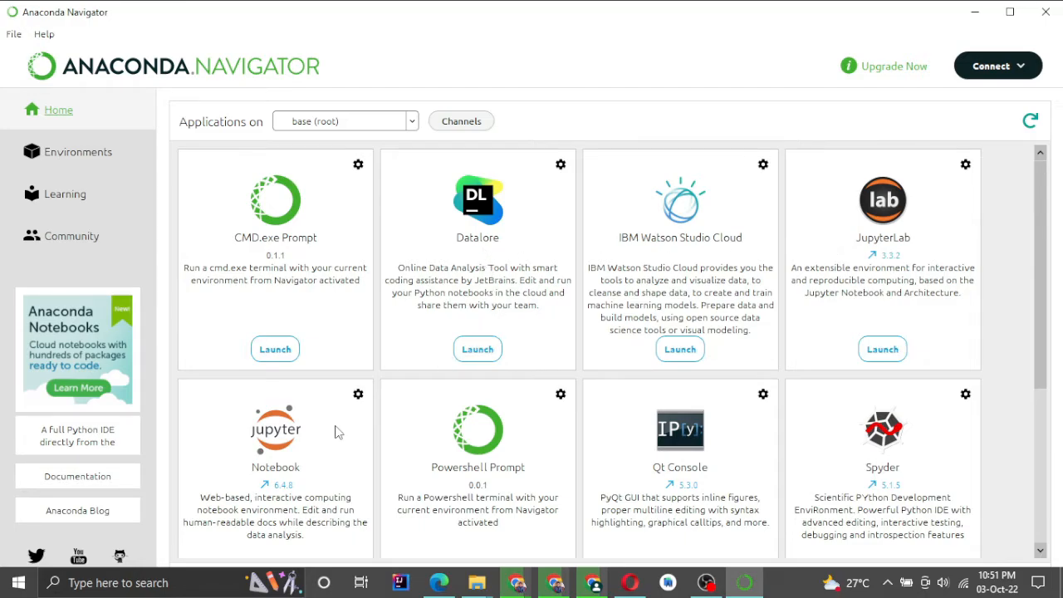
Look through the applications offered on Anaconda Navigator's home page, and close Navigator
scroll(772, 376, down, 3)
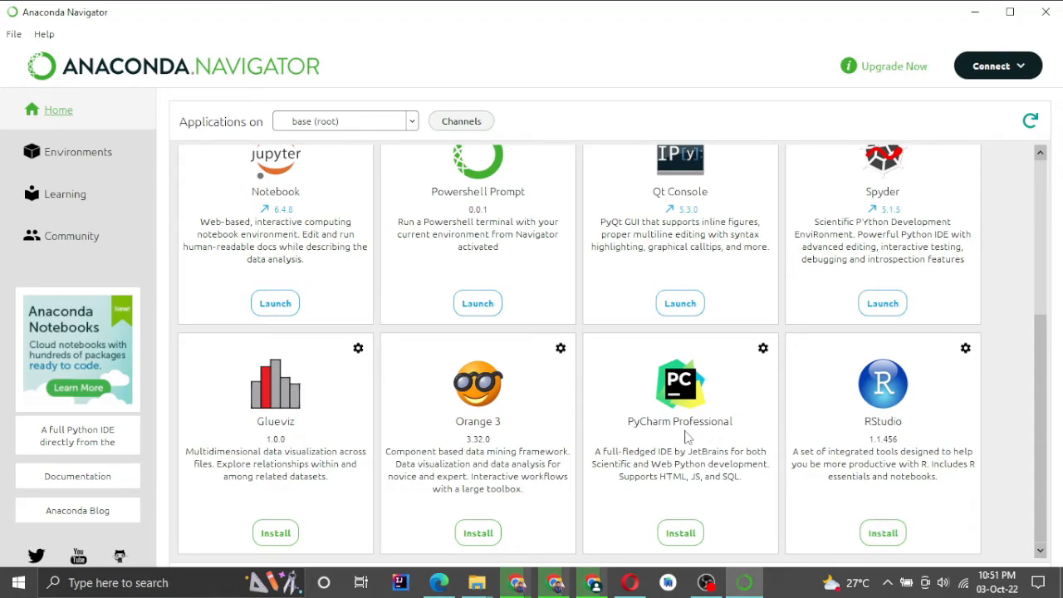
scroll(686, 437, up, 3)
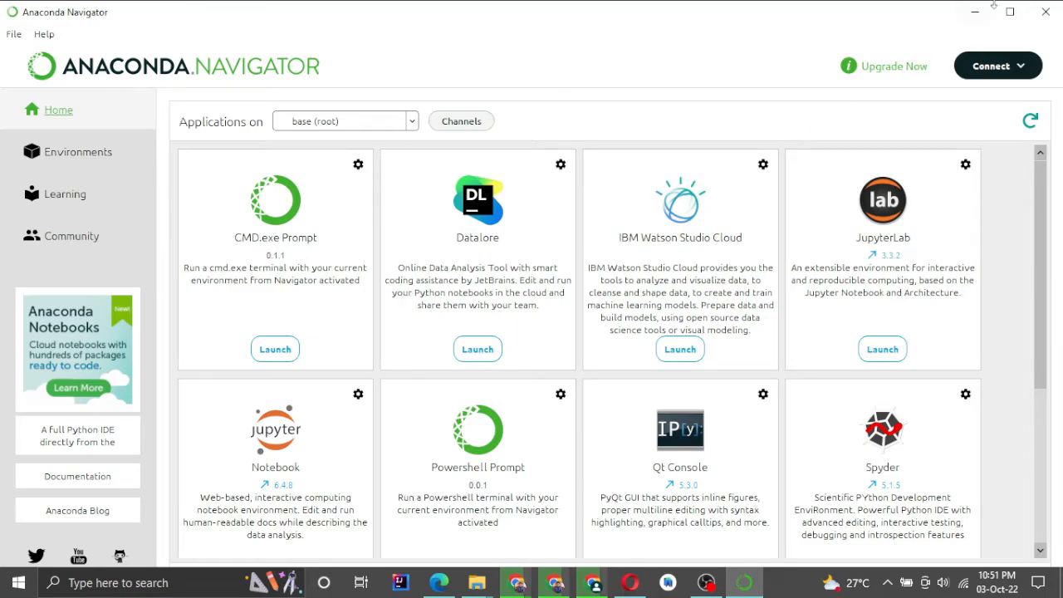
click(1046, 12)
Open Anaconda Prompt (anaconda3) and run the command "jupyter notebook" to start Jupyter in the browser
click(169, 585)
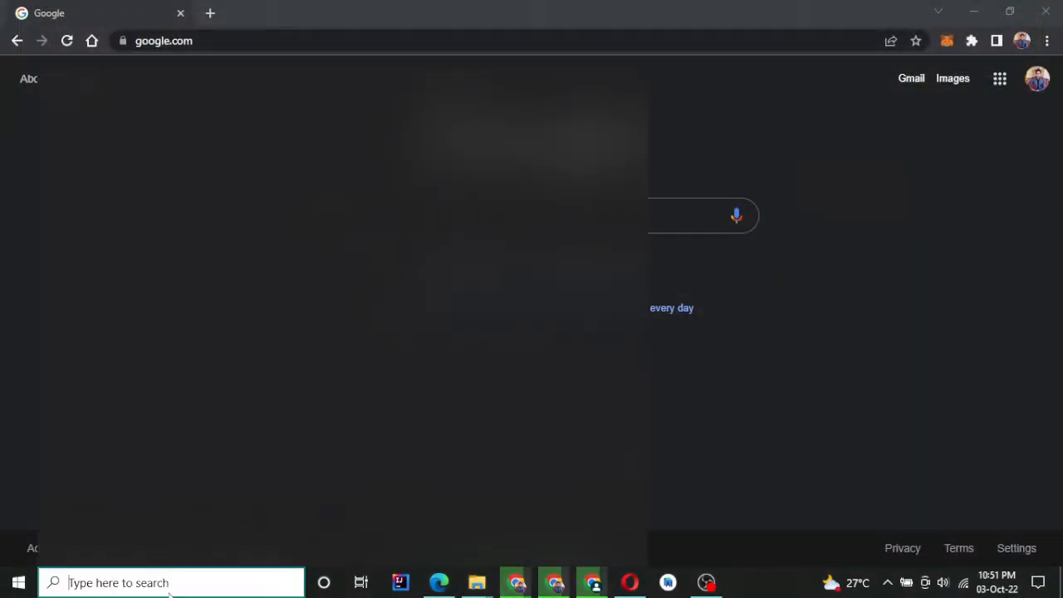
text(anac)
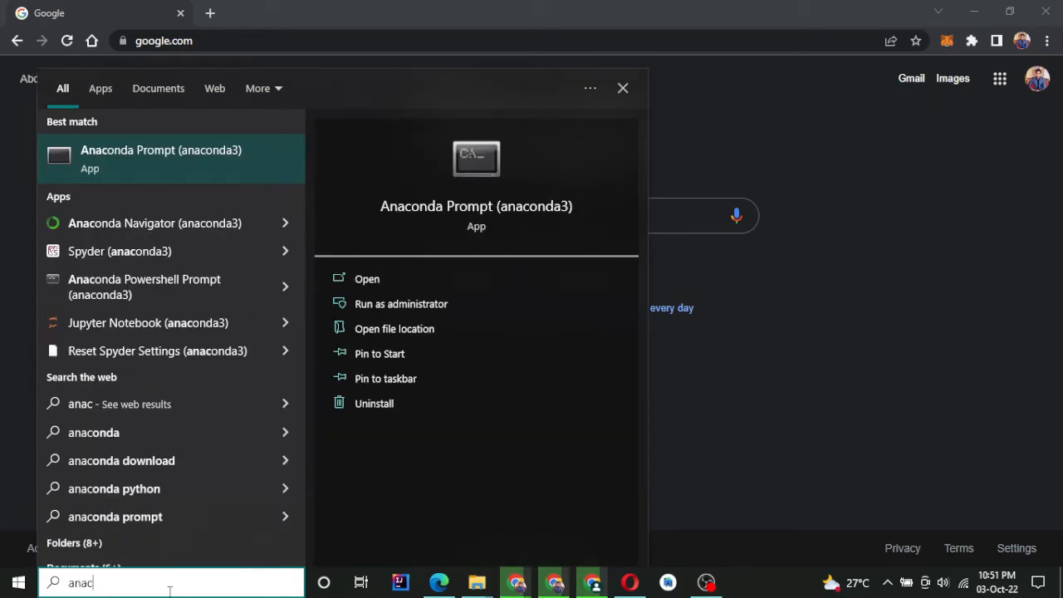
key(Return)
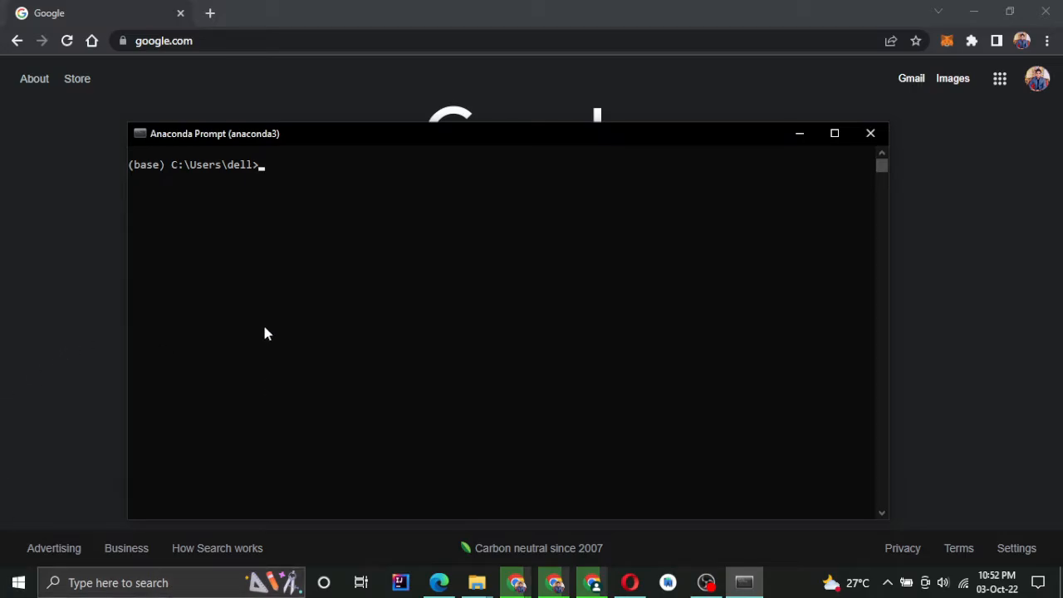
text(jupyter notebook)
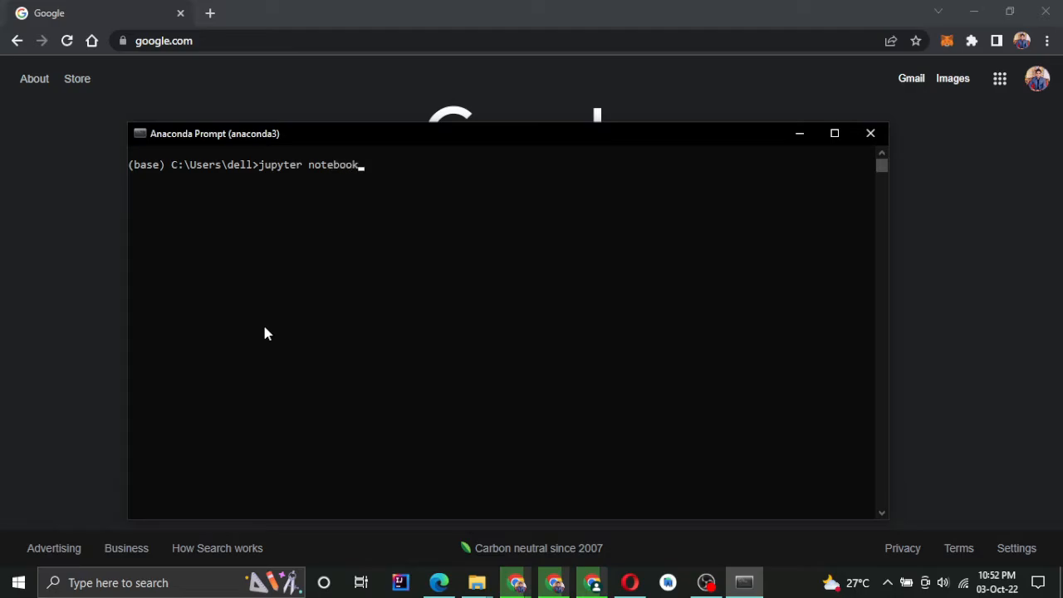
key(Return)
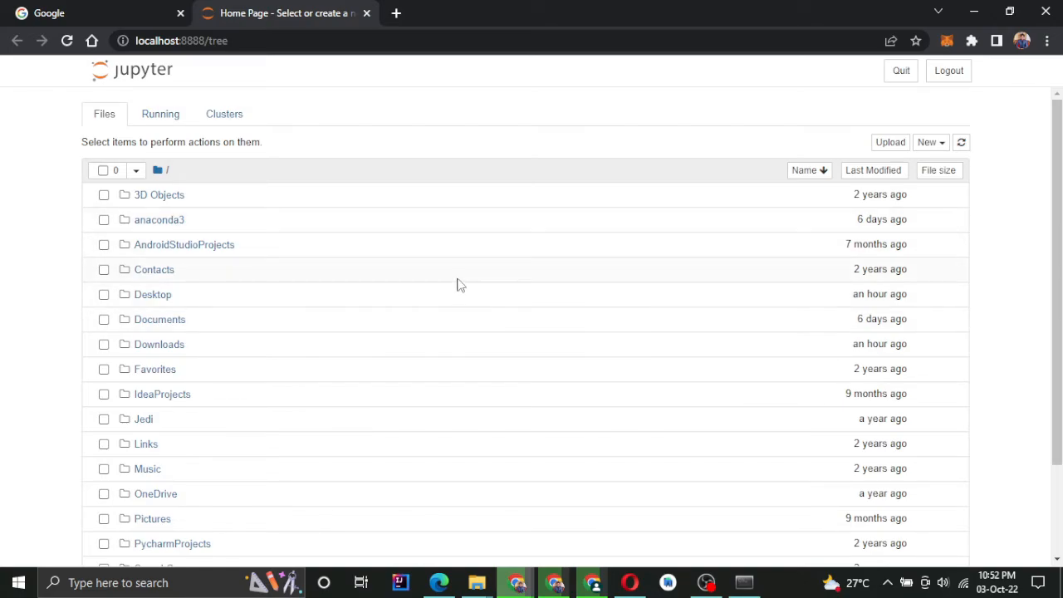
Open the Desktop directory in Jupyter's file list and create a new folder in it
click(147, 292)
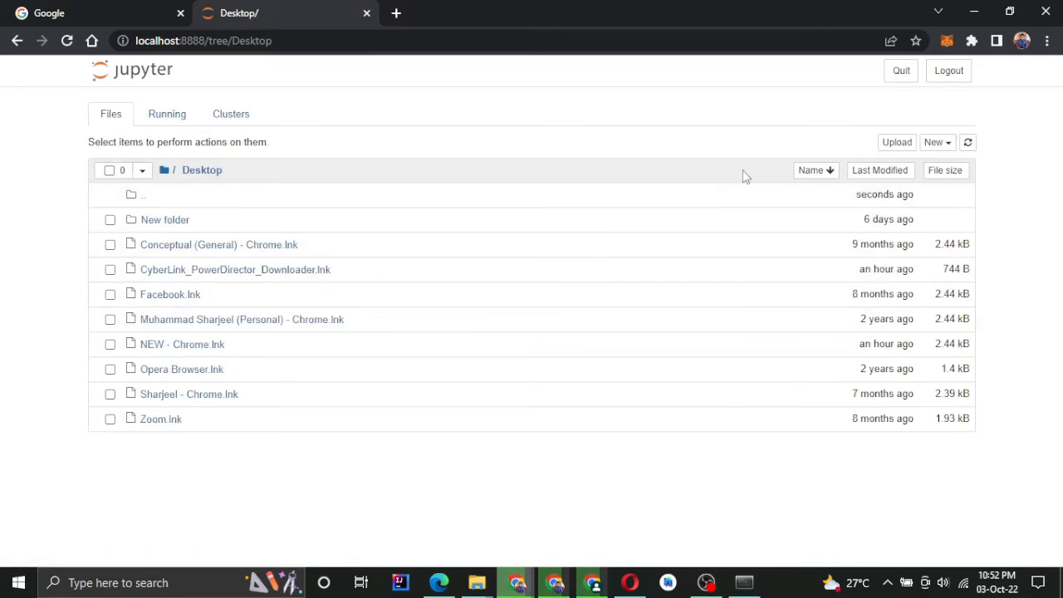
click(936, 143)
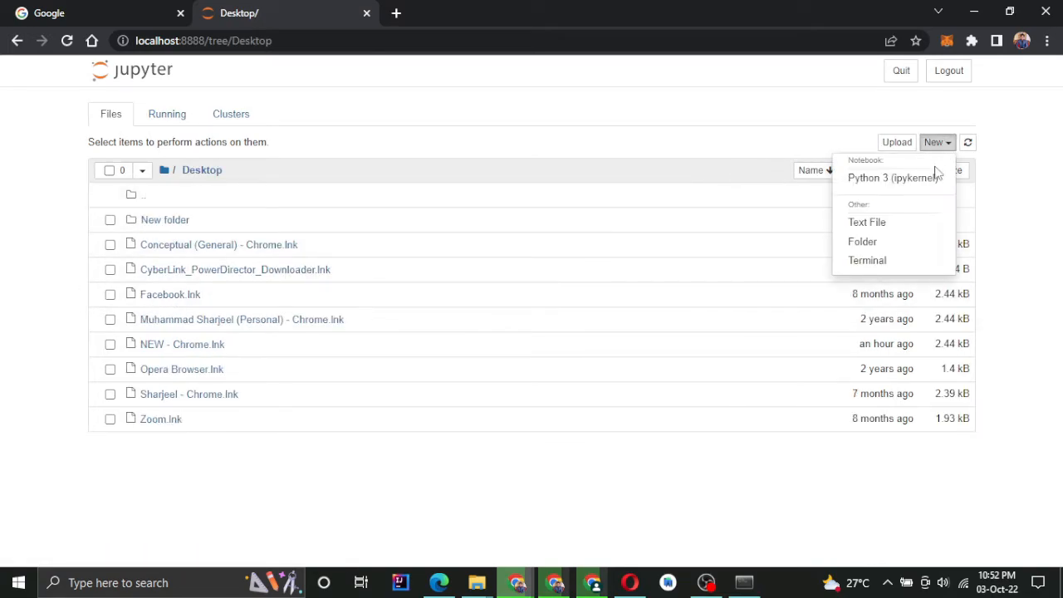
click(873, 242)
Open the new Untitled Folder on the Desktop and create a Python 3 (ipykernel) notebook in it
right_click(174, 217)
right_click(152, 242)
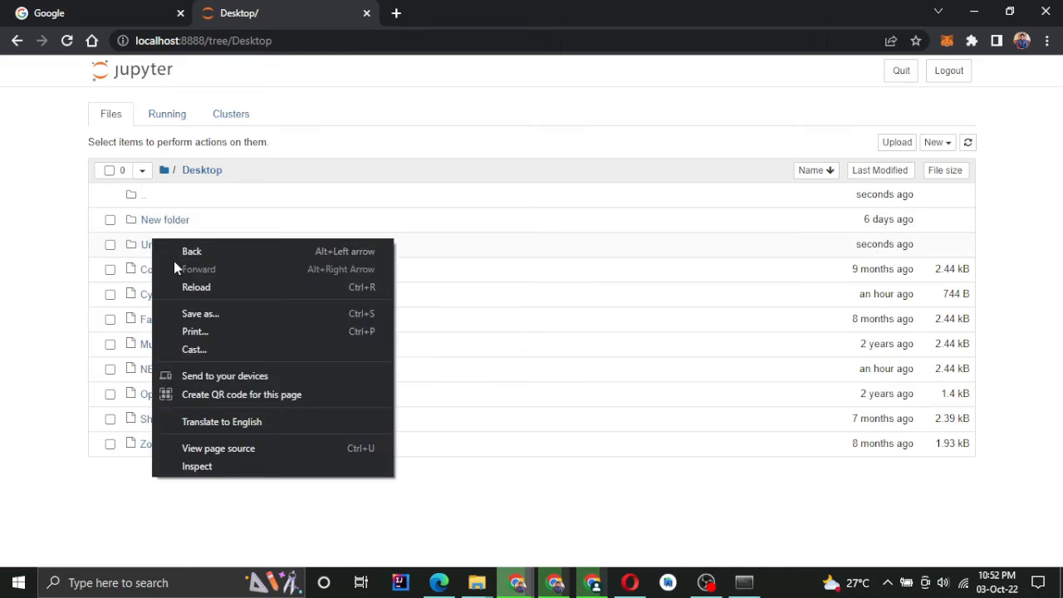
click(151, 245)
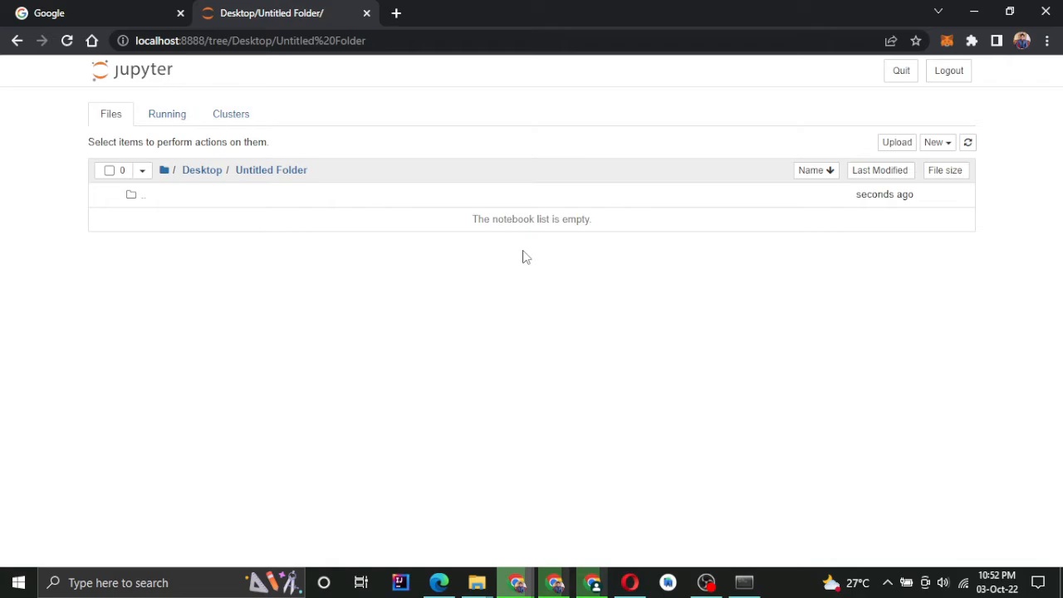
click(934, 142)
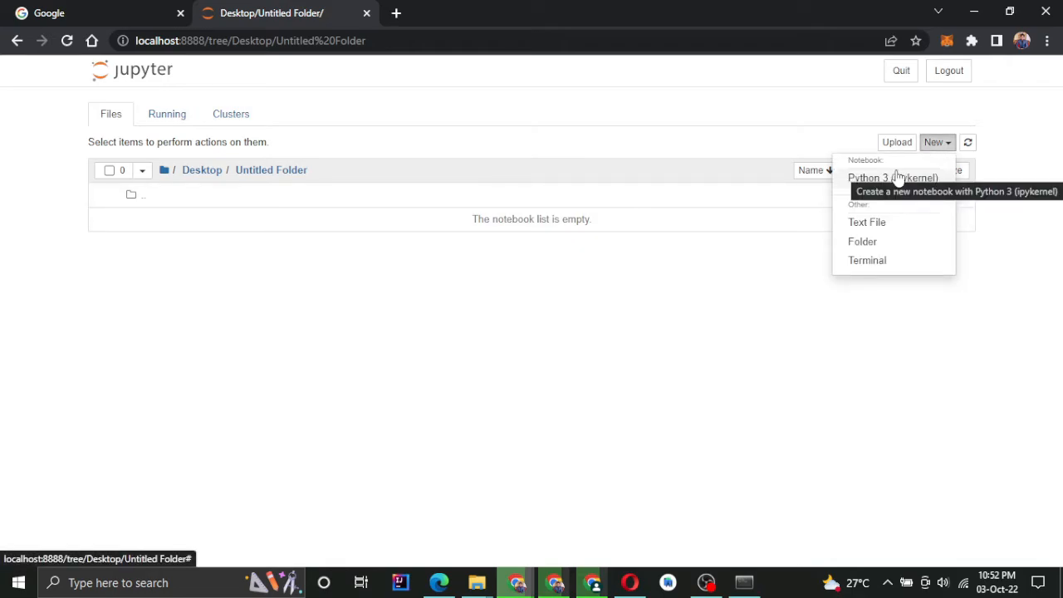
click(897, 179)
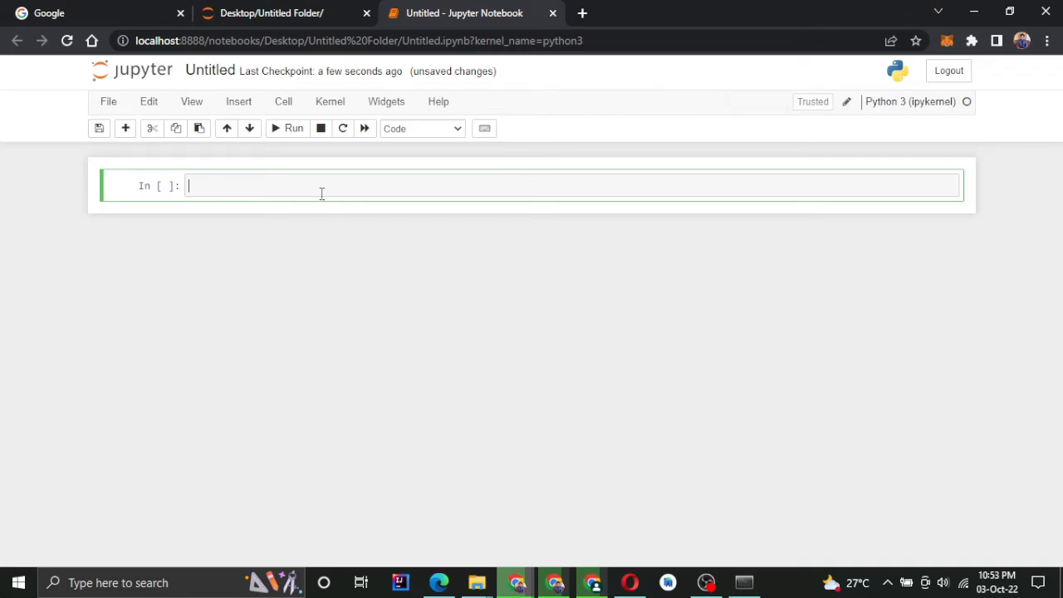
Enter the expression "3 + 2" in the first notebook cell and run it
text(3 + 2)
key(Return)
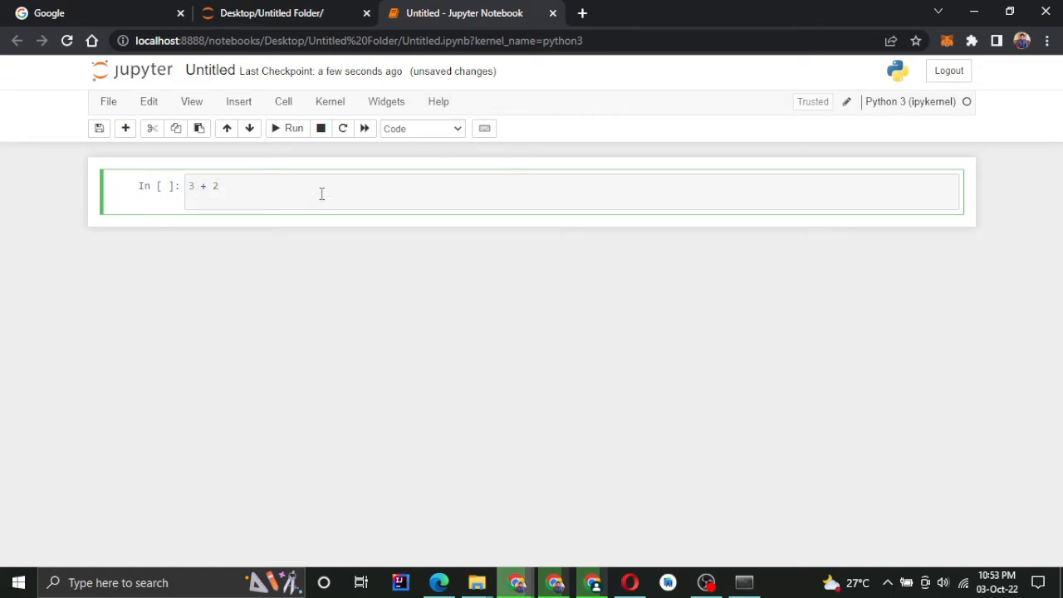
key(BackSpace)
key(shift+Return)
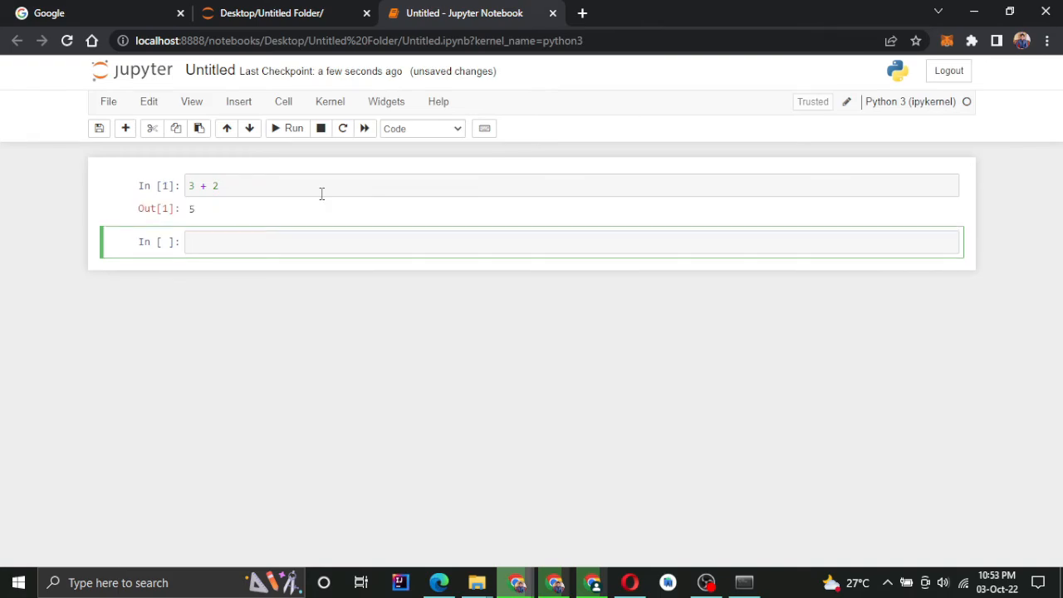
Assign the variables "a = 3" and "b = 5" in two separate cells and run each one
text(a = 3)
key(shift+Return)
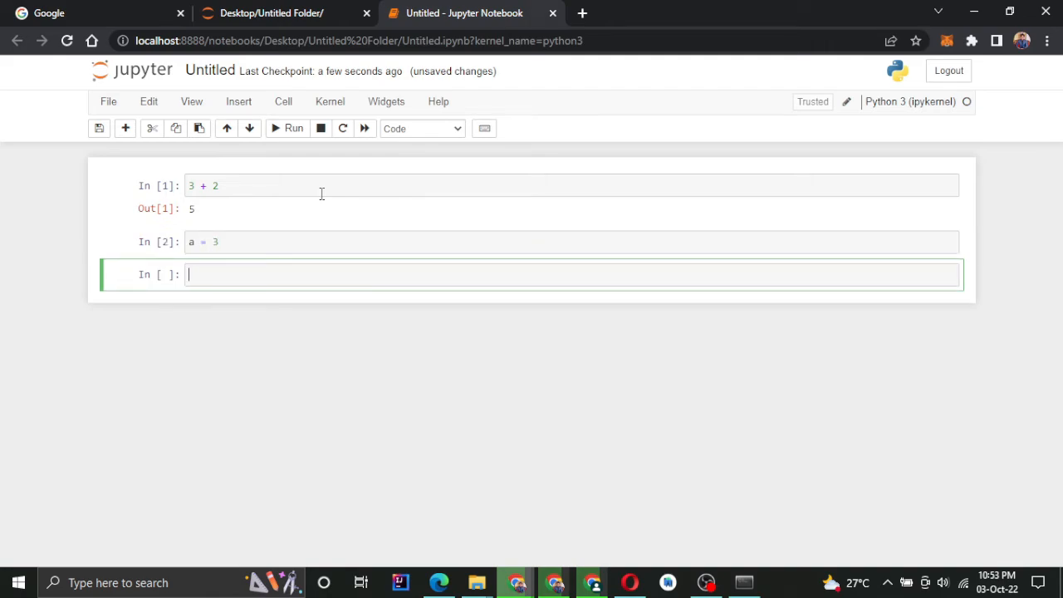
text(b= 5)
key(Right)
key(Right)
key(Return)
key(BackSpace)
key(shift+Return)
Enter the expression "a + b" in the next empty cell and run it
text(a)
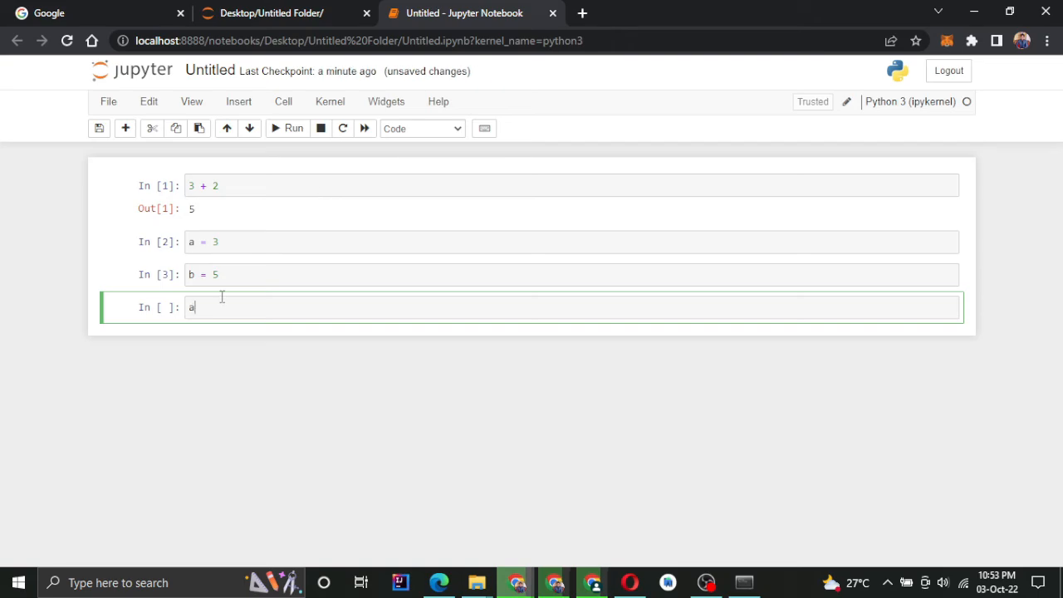
text( + b)
key(Return)
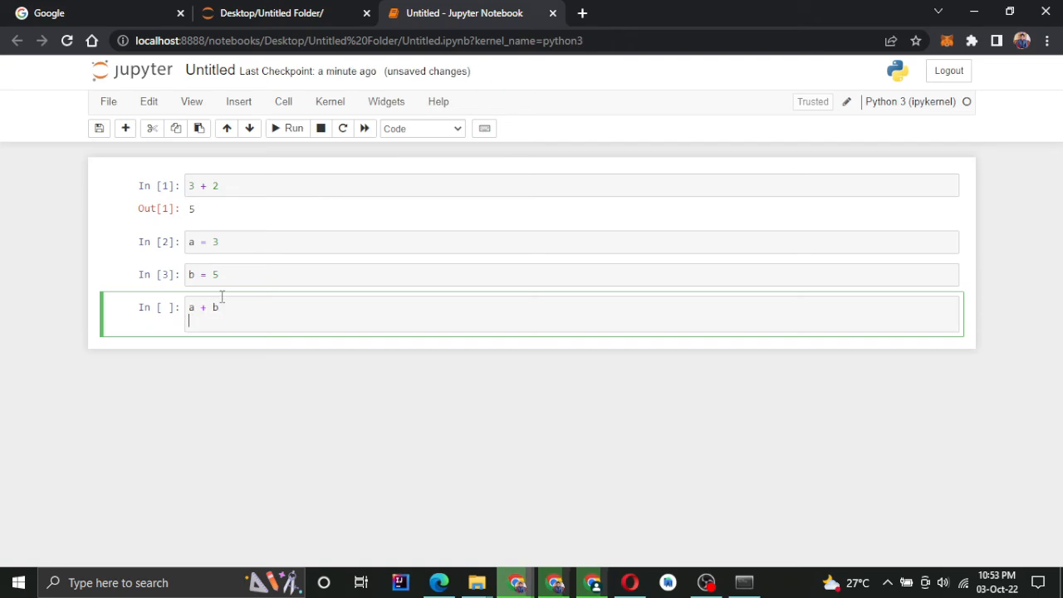
key(BackSpace)
key(shift+Return)
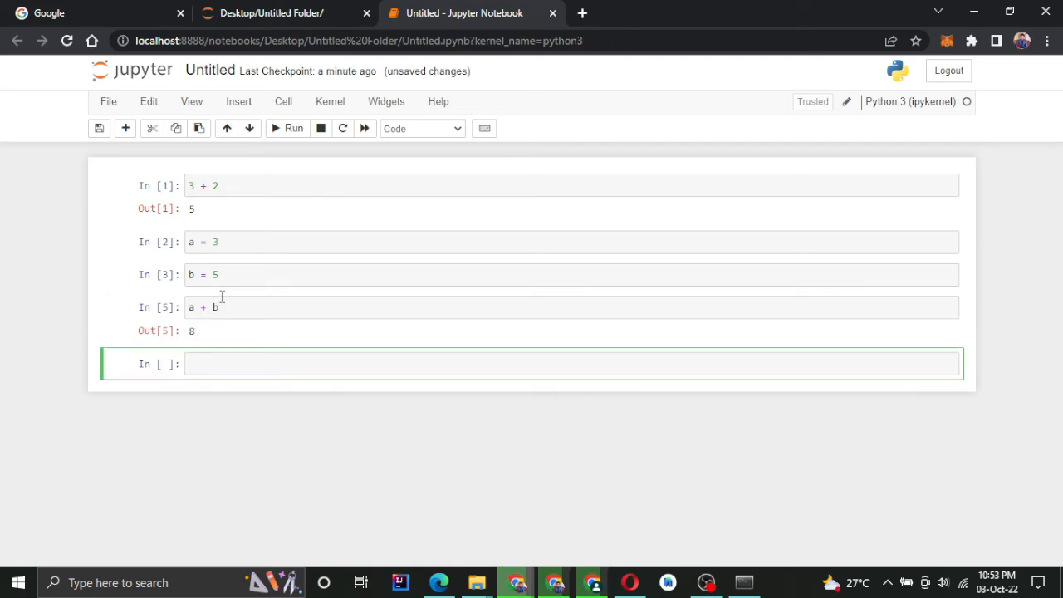